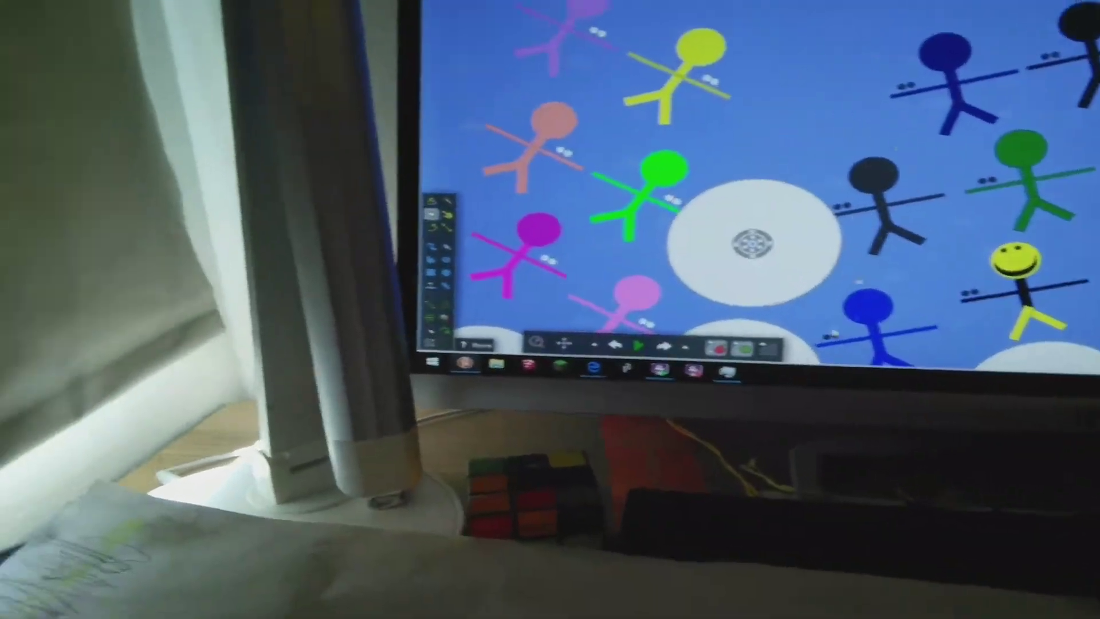
pyautogui.scroll(5, 603, 259)
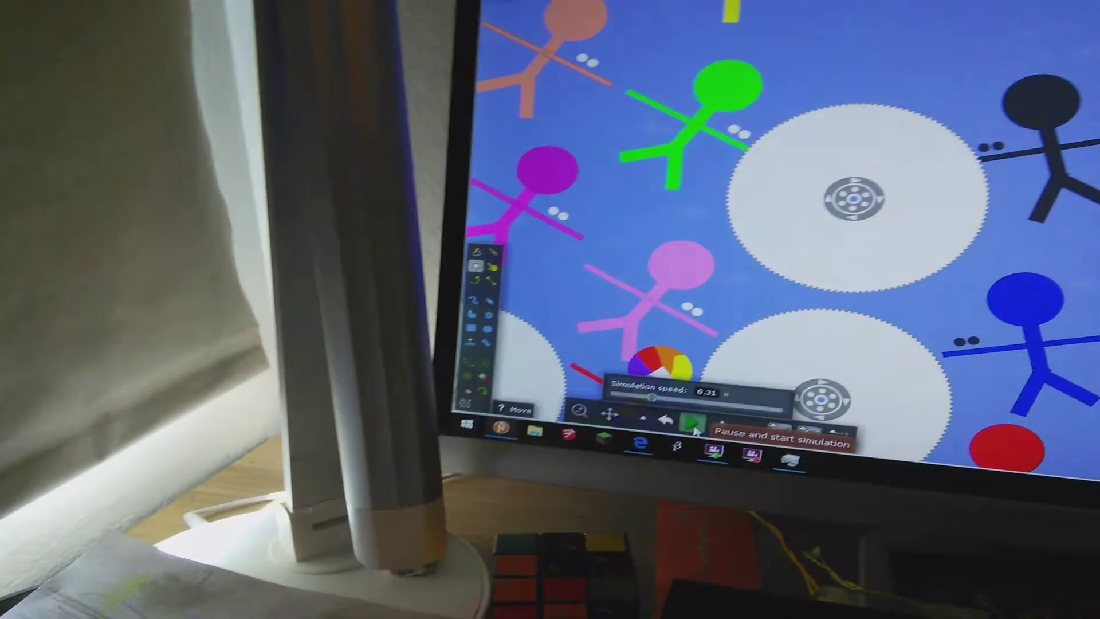
# Start the elimination simulation so the discs spin and tear the stick figures apart
pyautogui.click(695, 423)
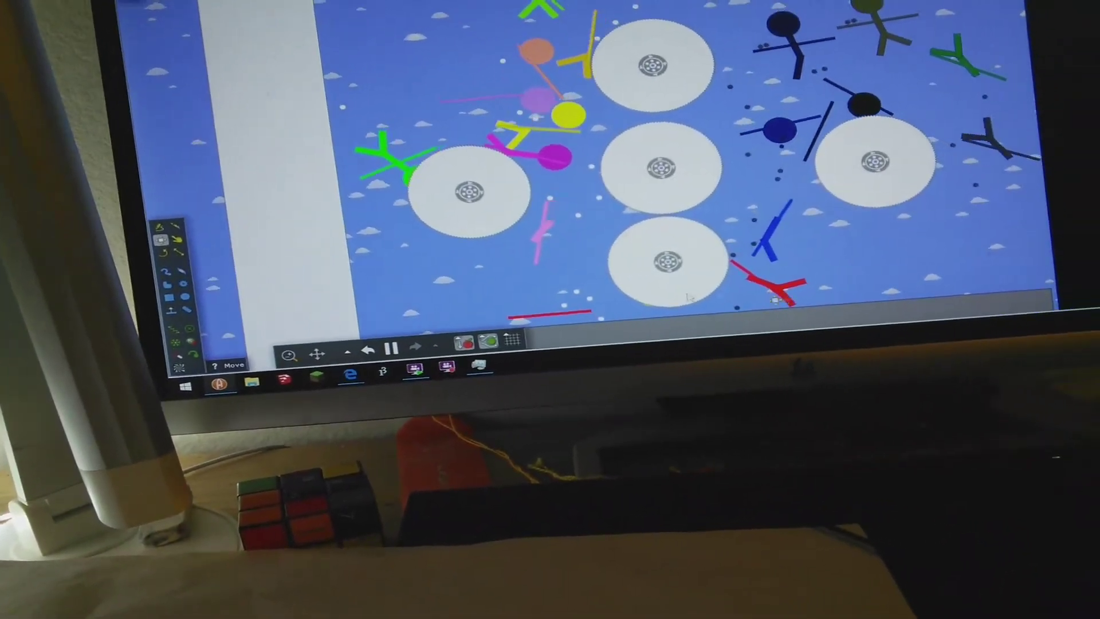
pyautogui.scroll(5, 804, 289)
pyautogui.scroll(-5, 684, 287)
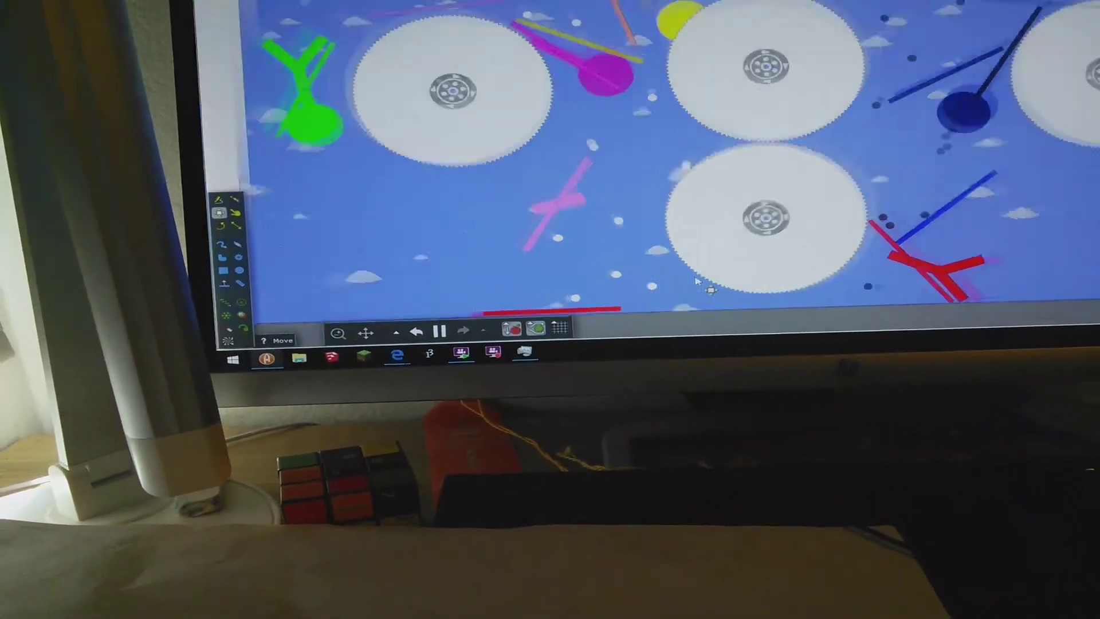